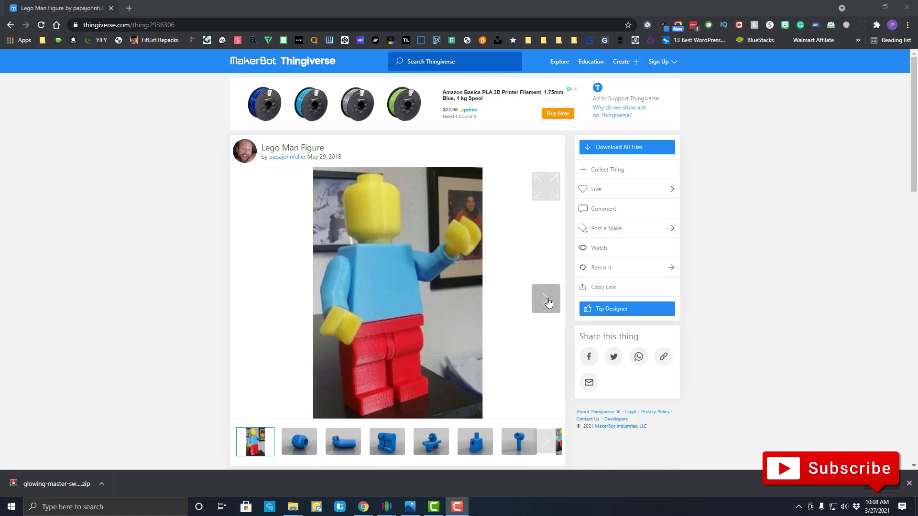
Step: Page through the figure's gallery renders (legs, arm, torso, hand) and return to the photo
left_click(546, 301)
left_click(549, 305)
left_click(549, 305)
left_click(550, 305)
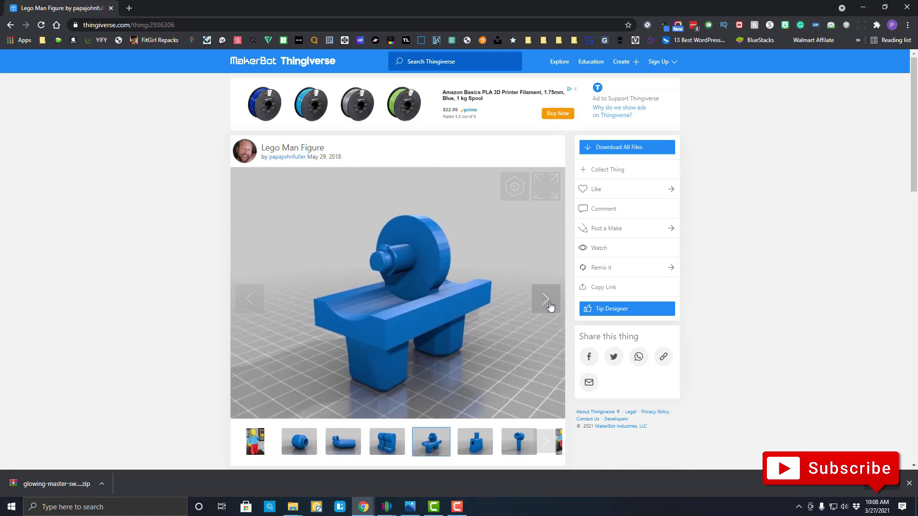
left_click(550, 305)
left_click(550, 305)
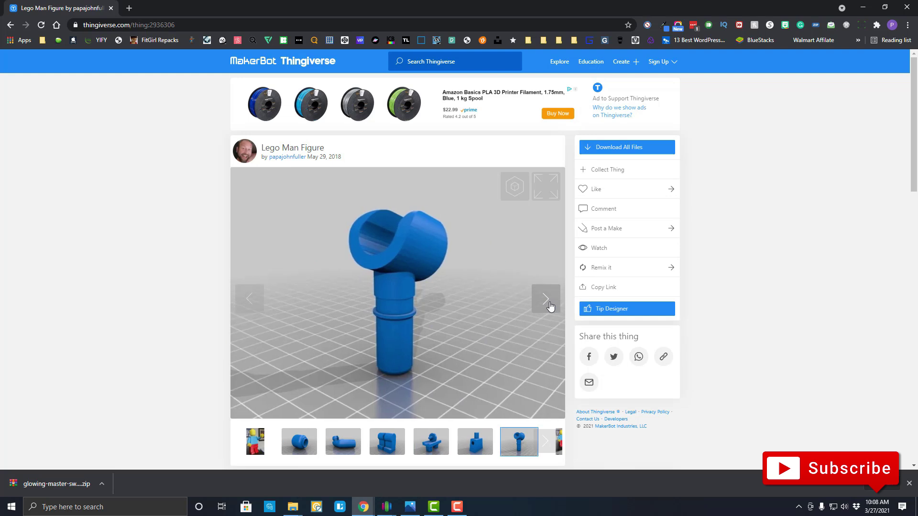
left_click(550, 305)
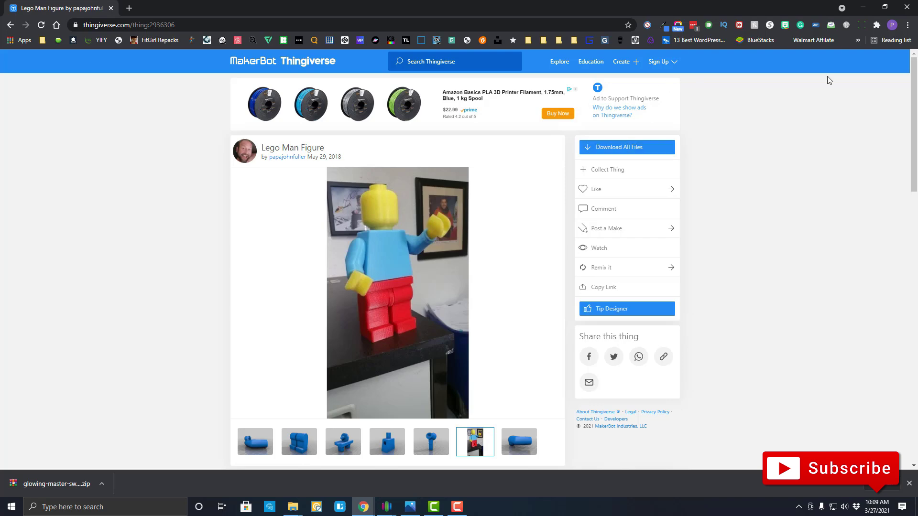
Step: Minimize Chrome and orbit the Simplify3D plate around the body and both arms
left_click(863, 8)
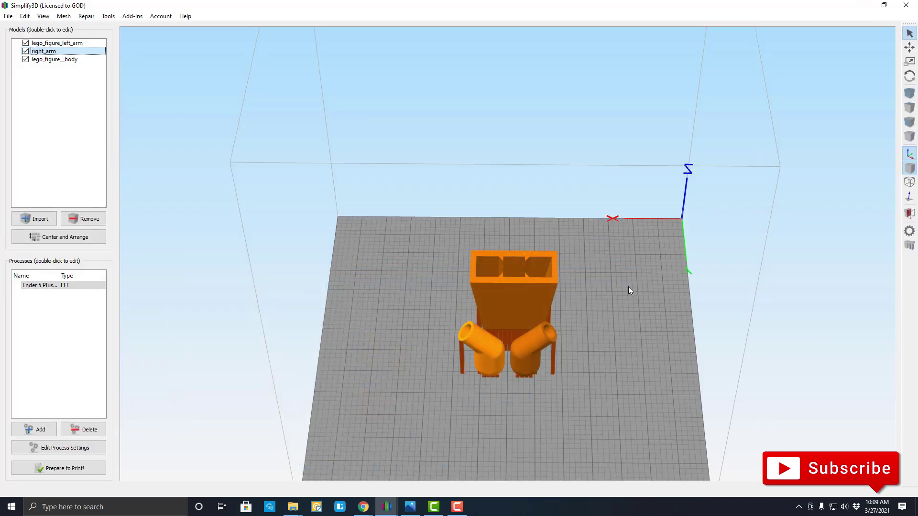
left_click_drag(649, 372, 523, 327)
left_click_drag(637, 354, 665, 402)
left_click_drag(480, 386, 592, 401)
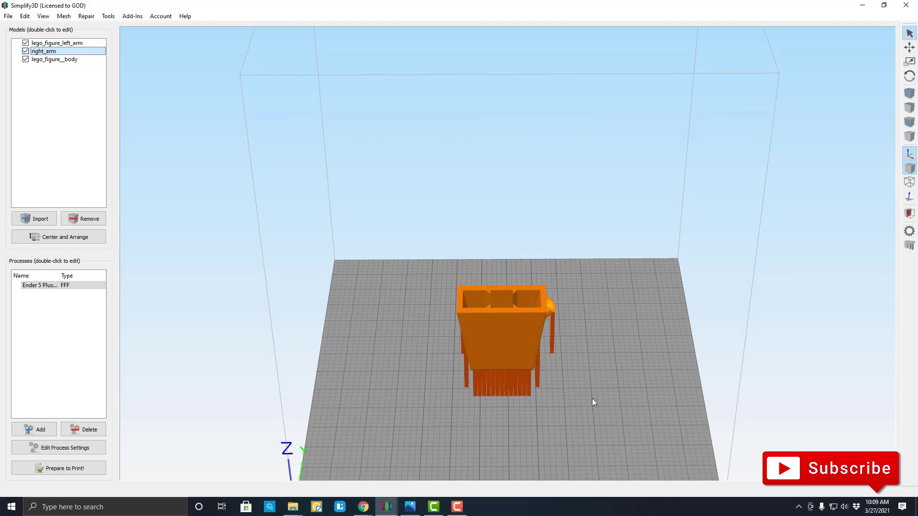
Step: Select the body in Customize Support Structures, clear all its supports, and inspect the bare underside
left_click(909, 246)
left_click(514, 331)
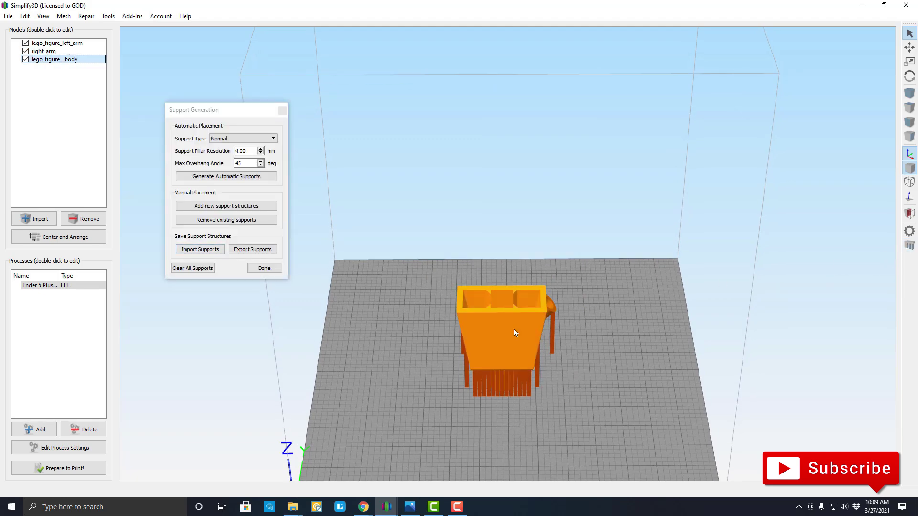
left_click(205, 268)
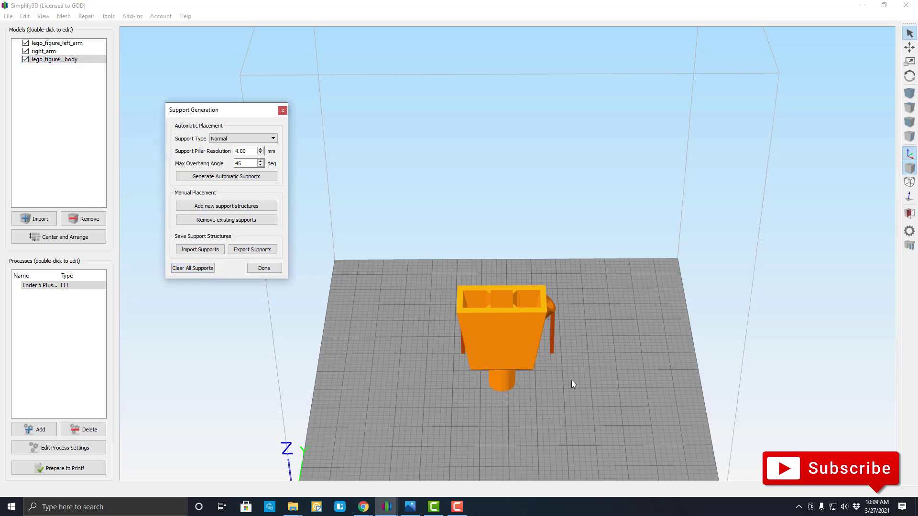
left_click_drag(587, 380, 471, 367)
left_click_drag(513, 399, 499, 395)
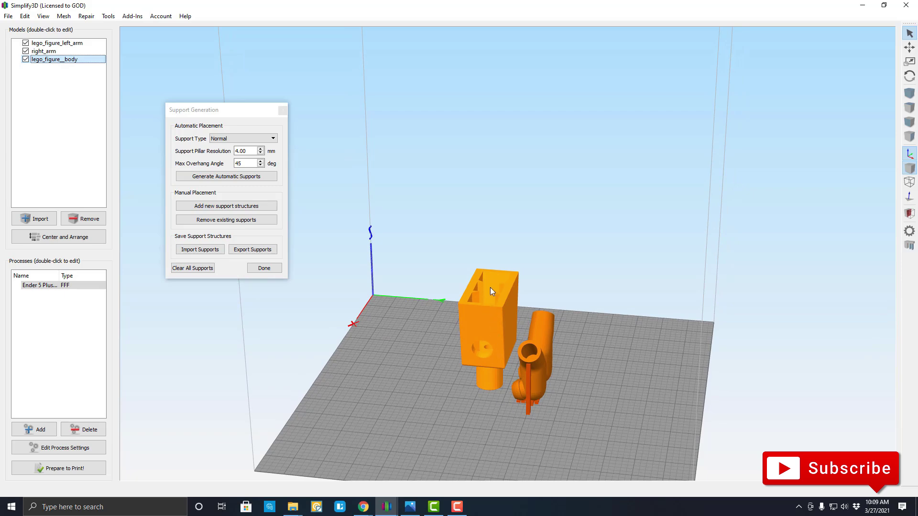
left_click_drag(503, 412, 542, 357)
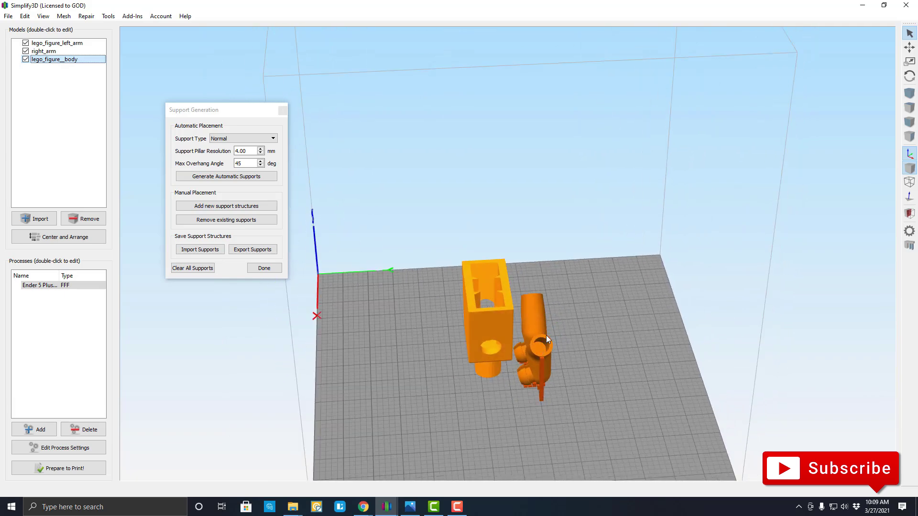
mouse_move(594, 410)
left_mouse_down()
mouse_move(473, 380)
mouse_move(615, 392)
mouse_move(411, 402)
mouse_move(434, 388)
mouse_move(521, 420)
mouse_move(579, 411)
left_mouse_up()
left_click_drag(579, 367, 542, 382)
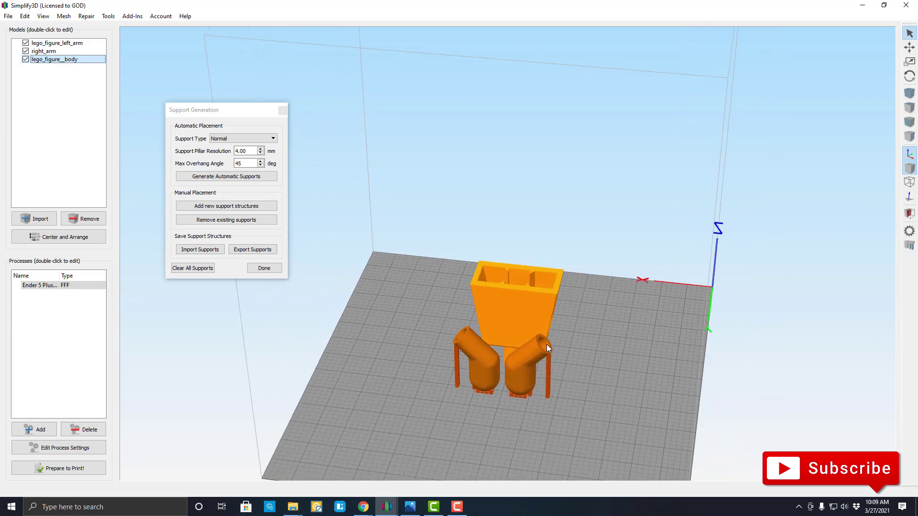
mouse_move(502, 404)
left_mouse_down()
mouse_move(510, 410)
mouse_move(535, 391)
mouse_move(456, 406)
mouse_move(621, 403)
mouse_move(489, 422)
mouse_move(571, 412)
mouse_move(500, 416)
left_mouse_up()
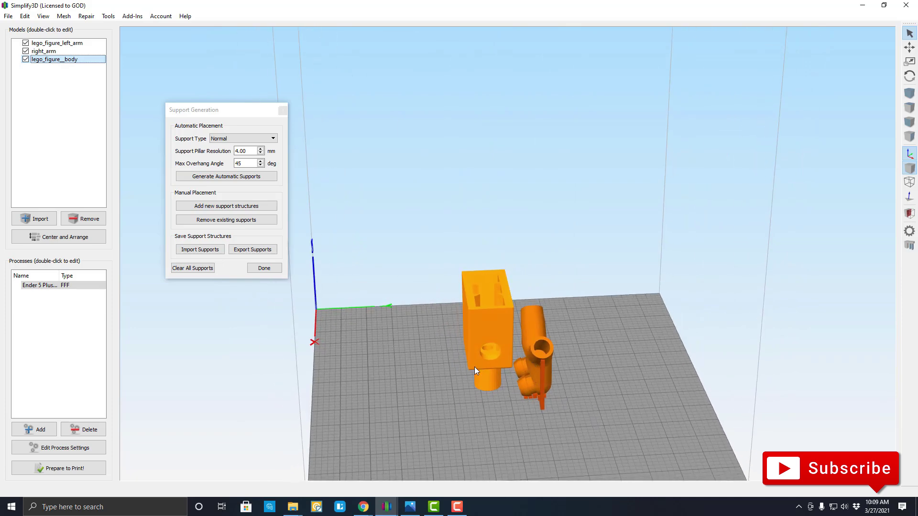
mouse_move(491, 404)
left_mouse_down()
mouse_move(481, 409)
mouse_move(501, 413)
mouse_move(483, 417)
mouse_move(491, 415)
left_mouse_up()
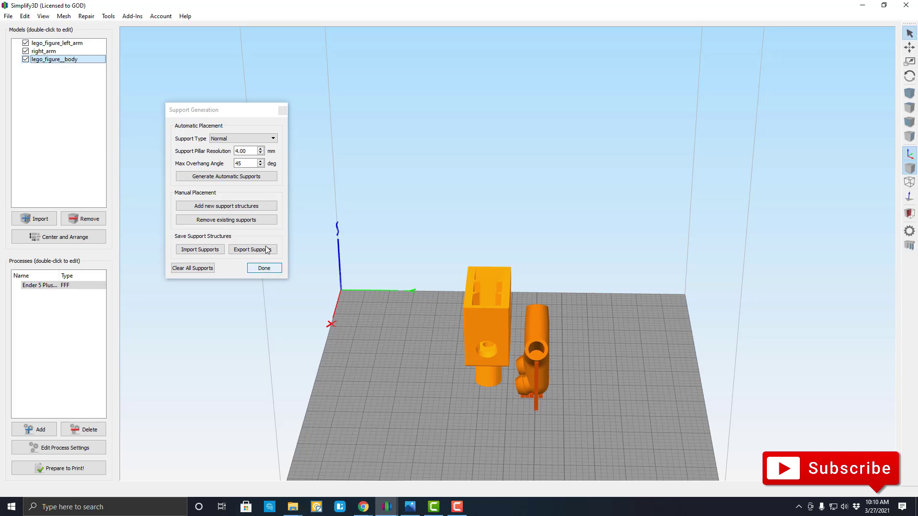
Step: Generate automatic supports under the body, check them from below, and finish editing
left_click(241, 182)
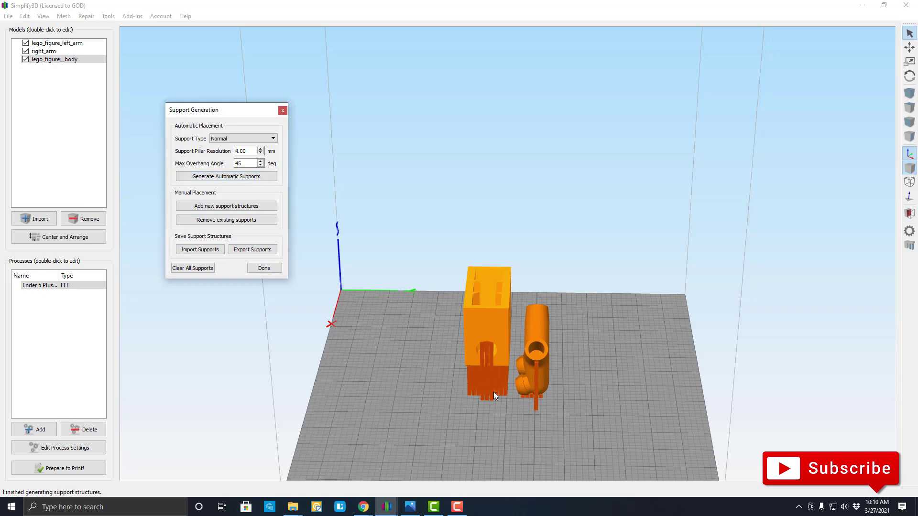
left_click_drag(493, 395, 487, 421)
left_click(265, 269)
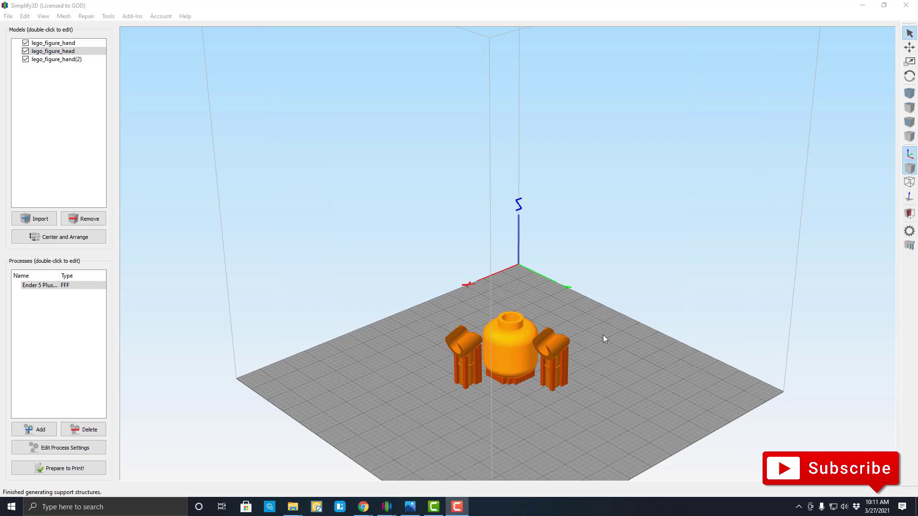
left_click_drag(590, 328, 470, 337)
left_click_drag(594, 381, 574, 382)
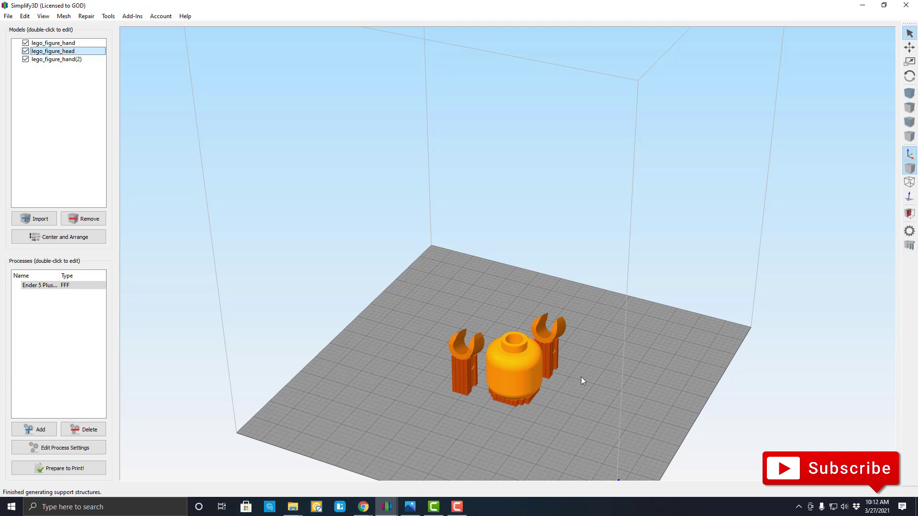
mouse_move(581, 377)
left_mouse_down()
mouse_move(554, 385)
mouse_move(609, 381)
mouse_move(569, 388)
left_mouse_up()
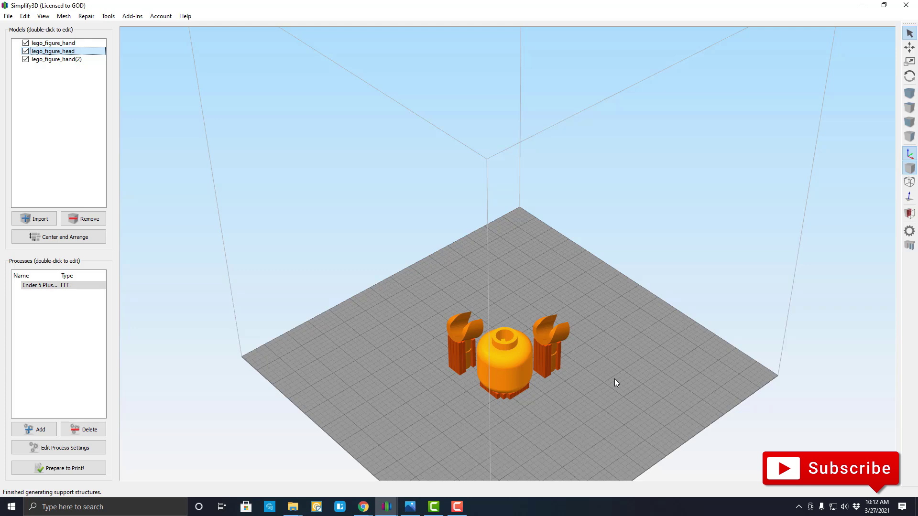
left_click_drag(578, 391, 544, 419)
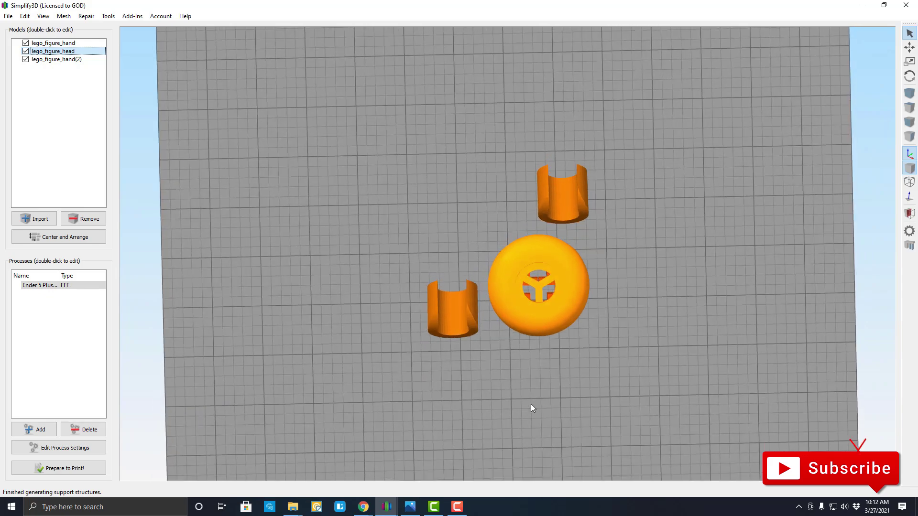
left_click_drag(534, 406, 549, 360)
left_click_drag(512, 404, 592, 385)
scroll(633, 405, "down", 3)
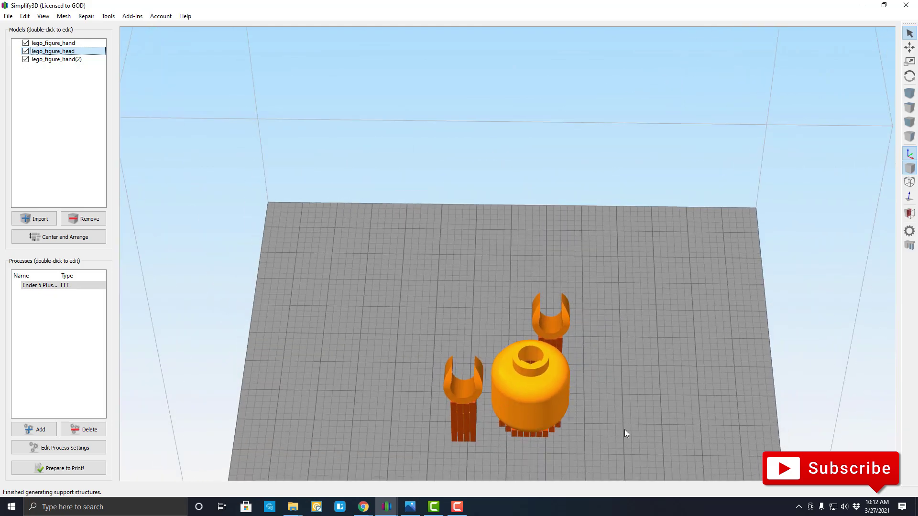
left_click_drag(629, 434, 576, 424)
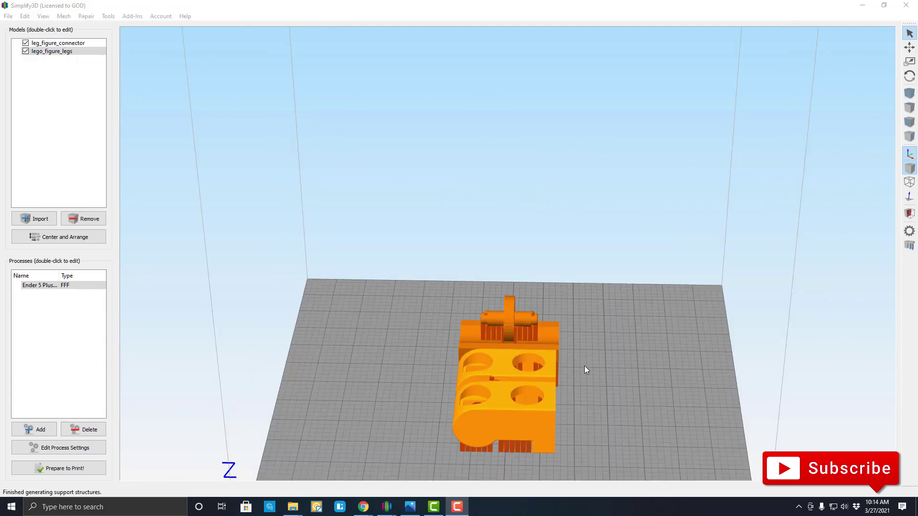
Step: Orbit the supported legs and leg connector from angled to straight-on top-down views
left_click_drag(605, 362, 488, 406)
left_click_drag(623, 368, 501, 385)
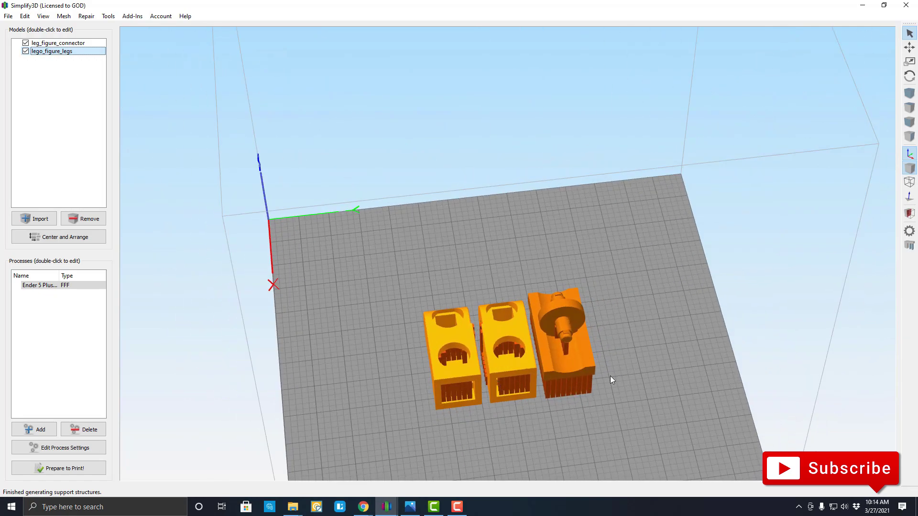
left_click_drag(613, 362, 624, 392)
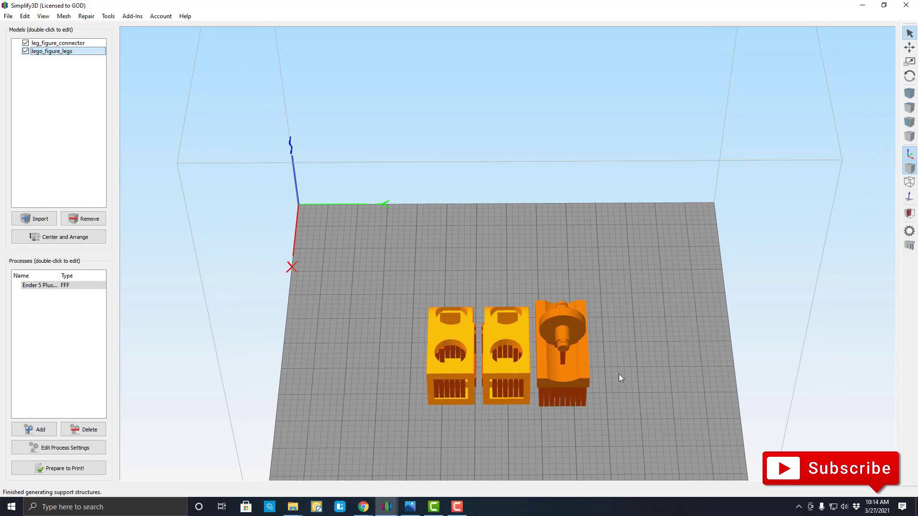
left_click_drag(618, 372, 619, 391)
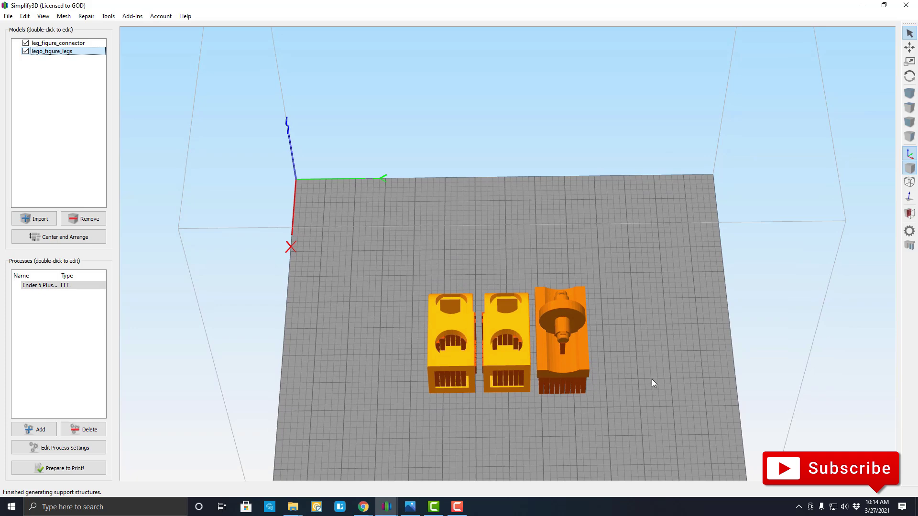
left_click_drag(653, 388, 597, 410)
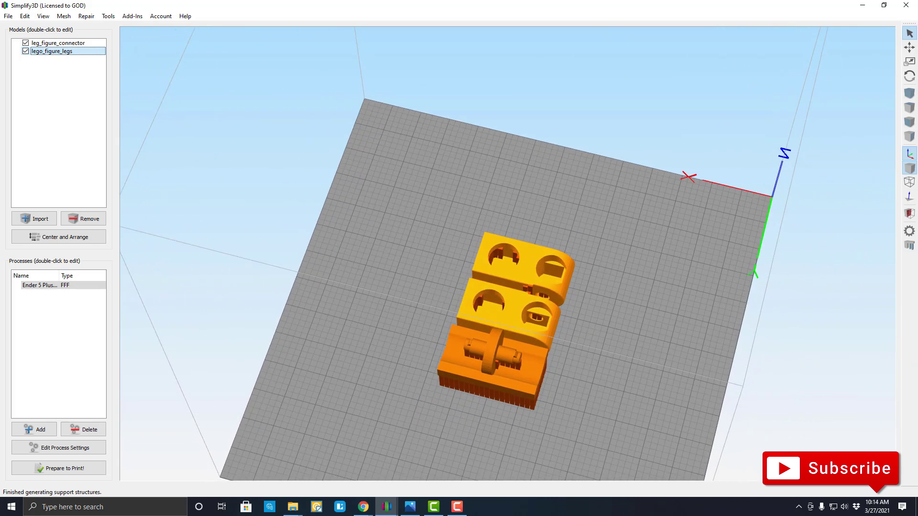